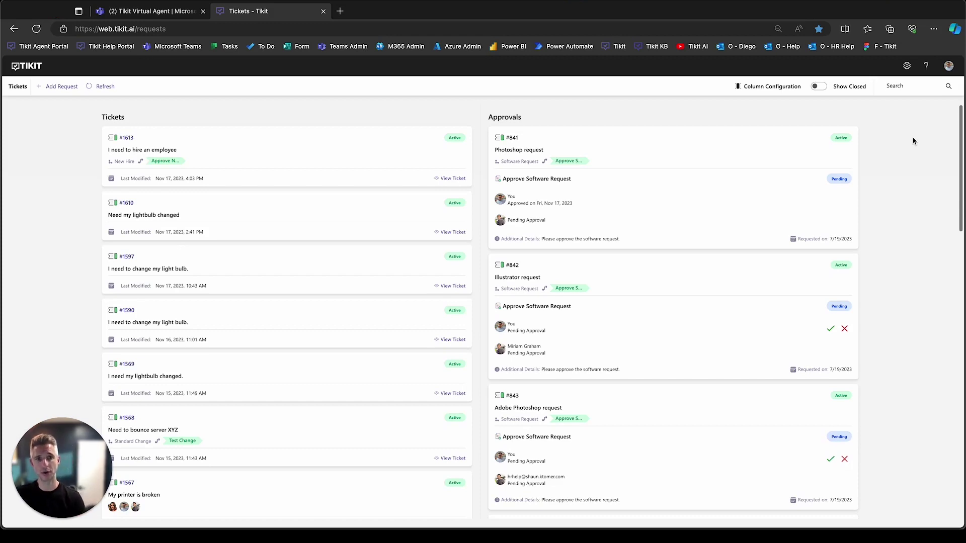
left_click(250, 32)
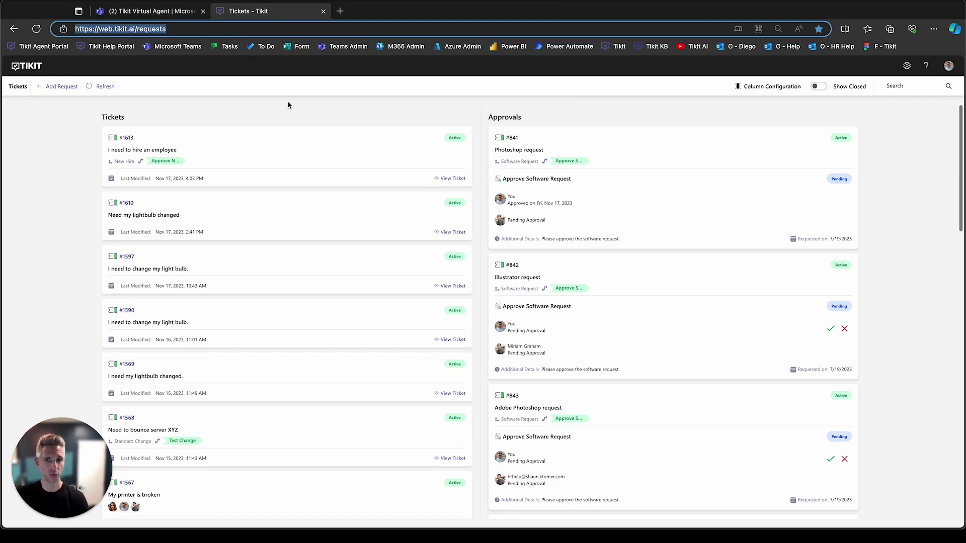
left_click(340, 112)
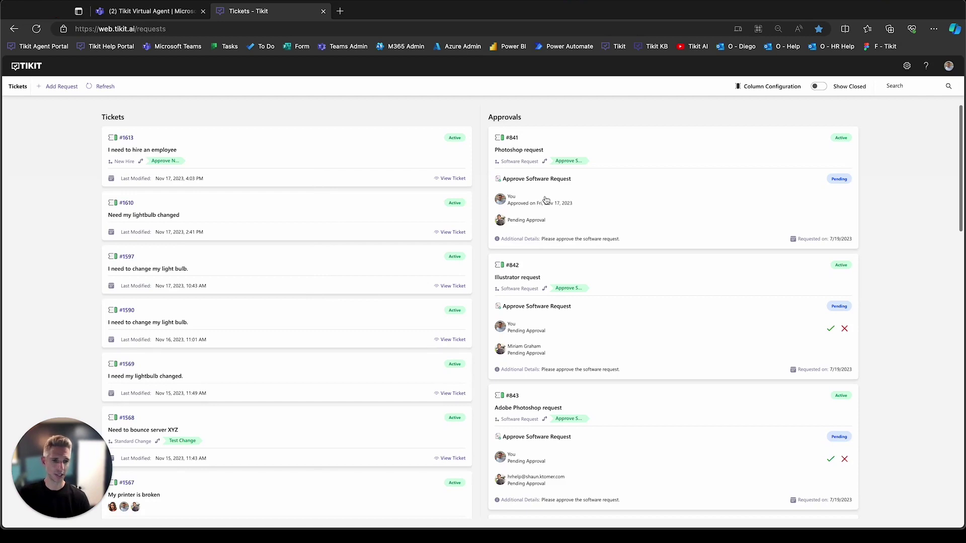
scroll(546, 284, "down", 3)
scroll(547, 285, "up", 3)
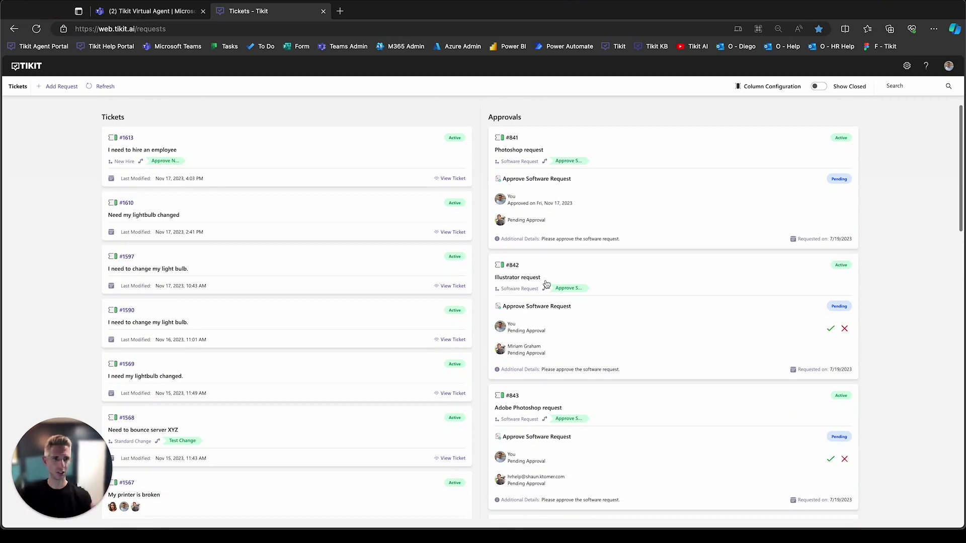
- Hide and restore the Approvals column, and do the same for the Requests column, through the column configuration
left_click(742, 87)
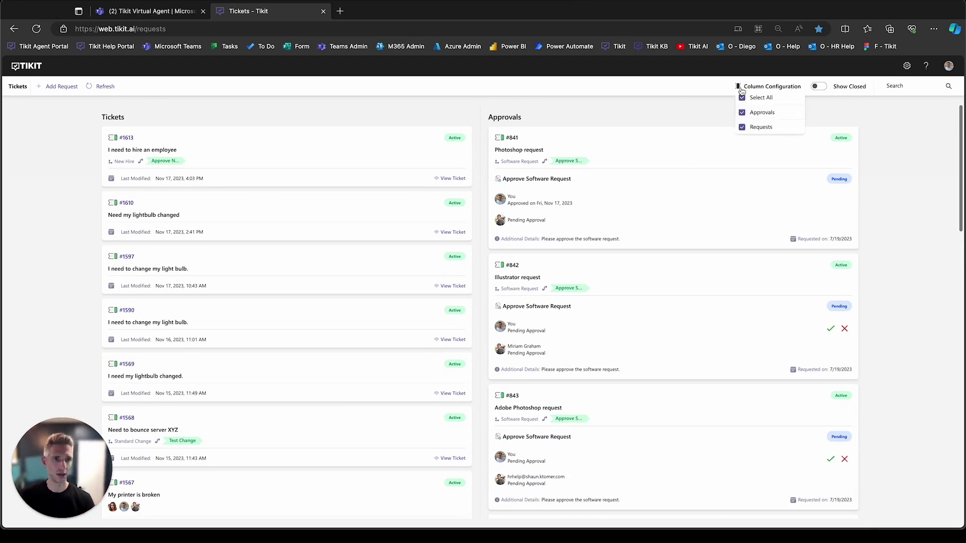
left_click(742, 114)
left_click(742, 113)
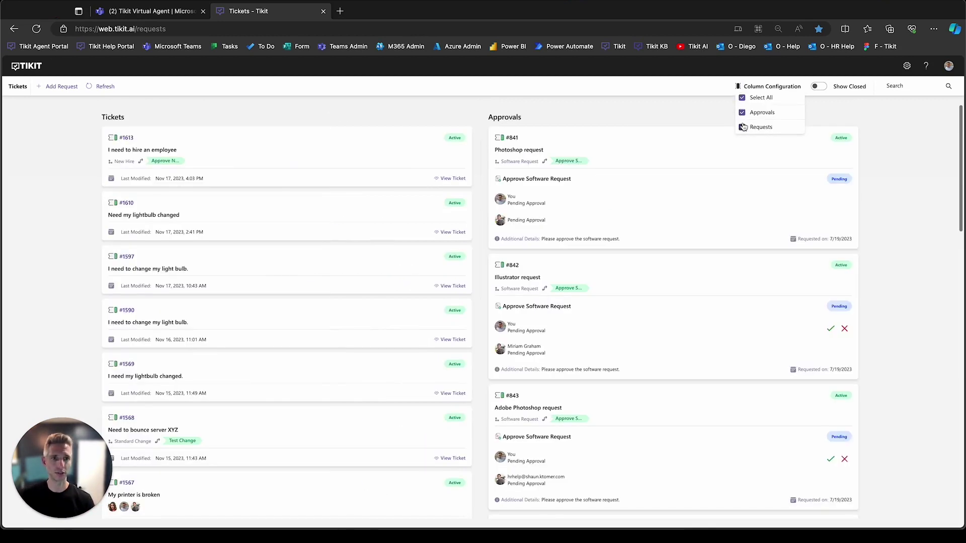
left_click(743, 129)
left_click(743, 129)
left_click(713, 116)
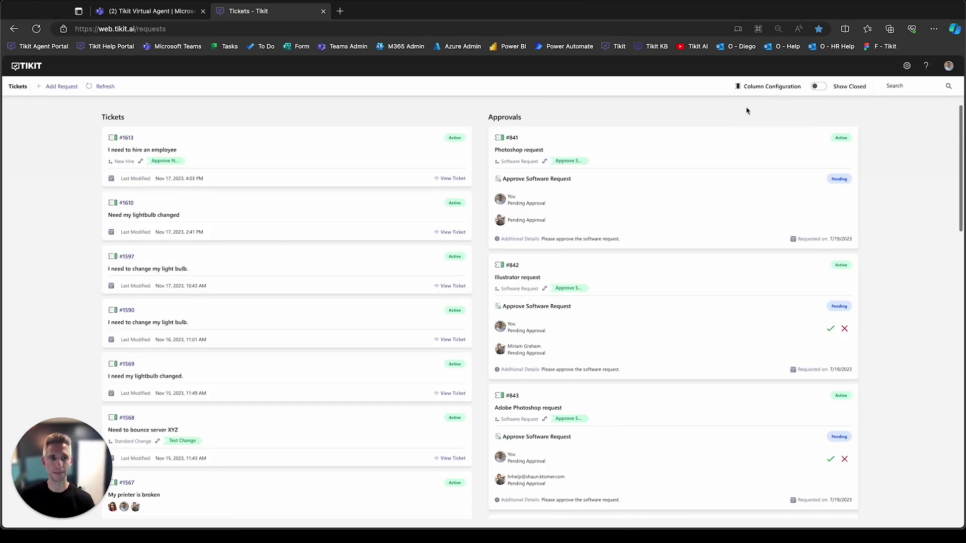
- Switch the display of closed tickets on and off, and search the tickets for "New" before clearing the search
left_click(817, 86)
left_click(817, 87)
left_click(895, 85)
type("New")
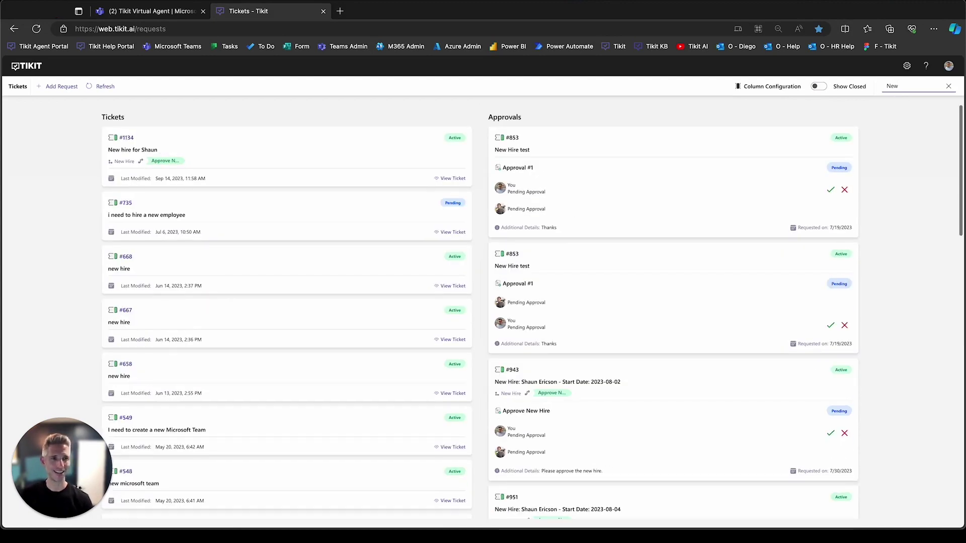
left_click(949, 86)
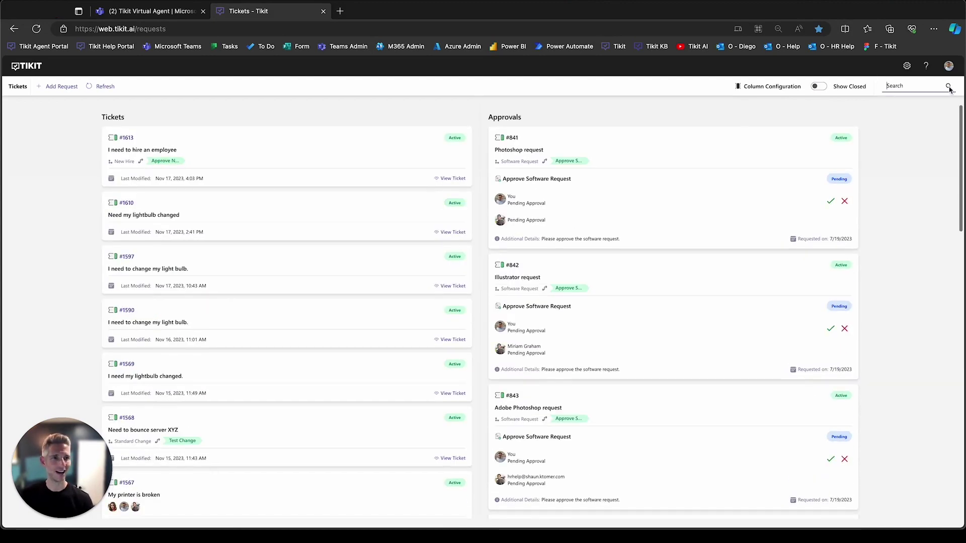
- Open the "I need to hire an employee" ticket and review its custom form answers and approvals
left_click(315, 147)
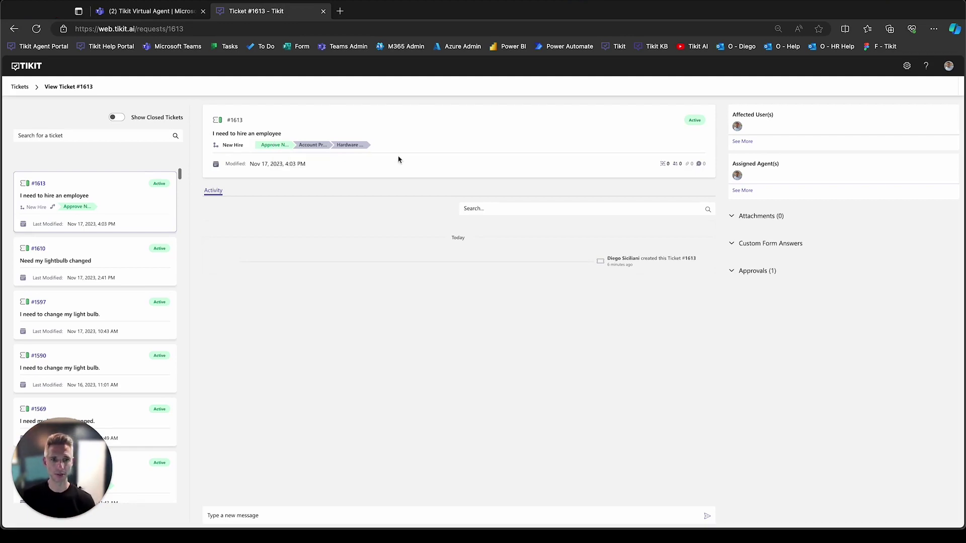
left_click(755, 244)
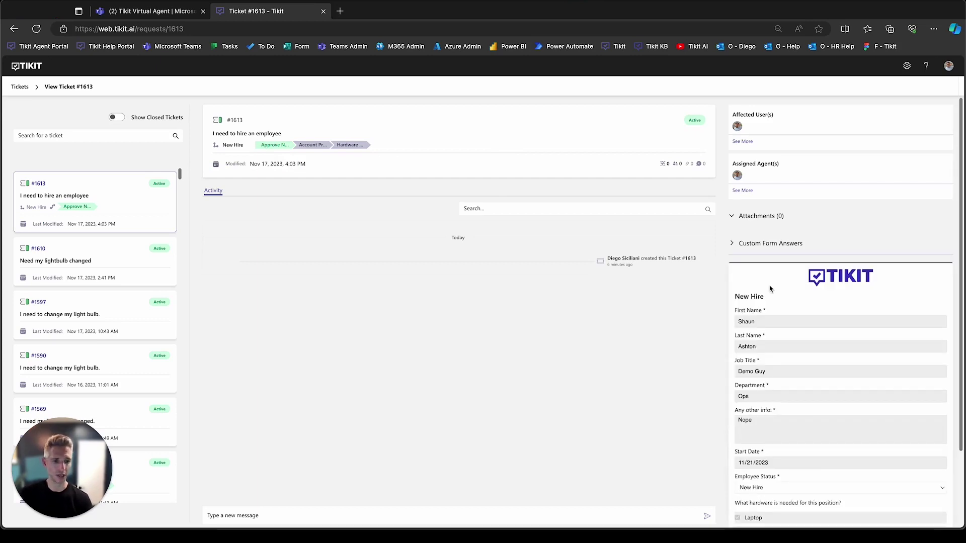
scroll(770, 288, "down", 1)
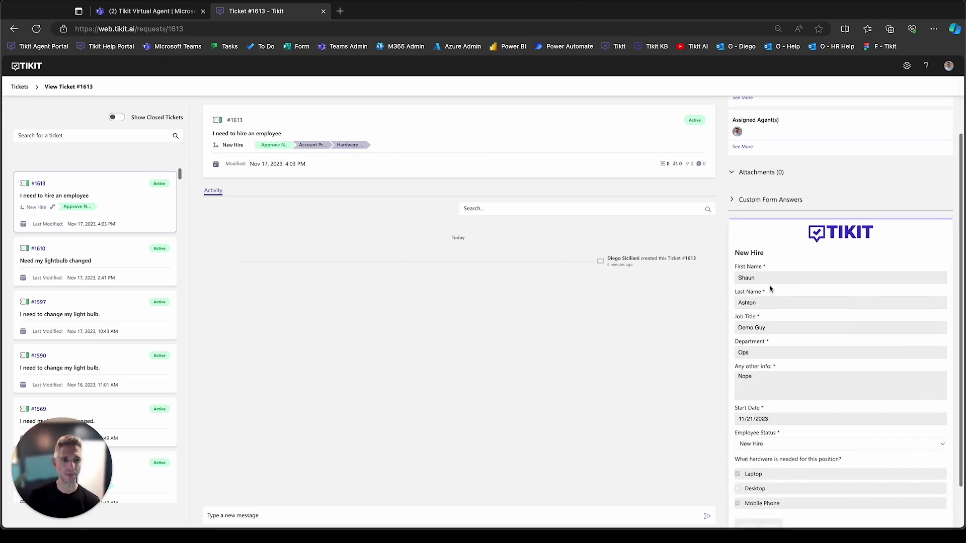
left_click(762, 201)
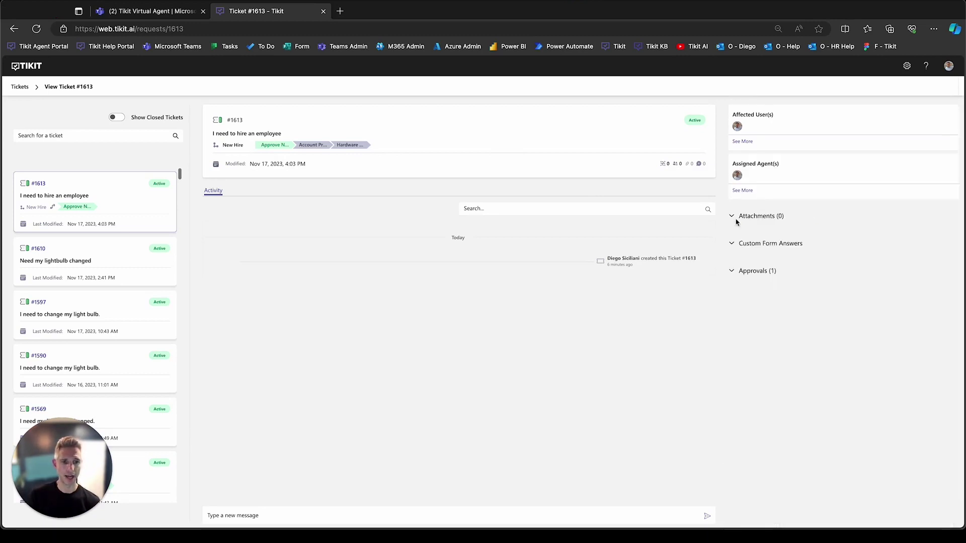
left_click(731, 272)
- Post the comment "Just looking for an update here." on the hire-an-employee ticket
left_click(474, 518)
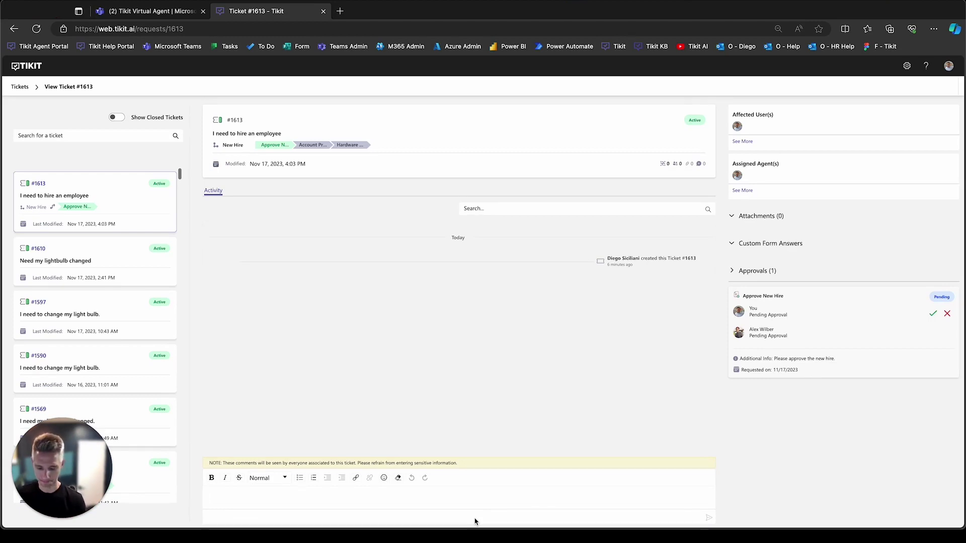
type("Just looking for an update here.")
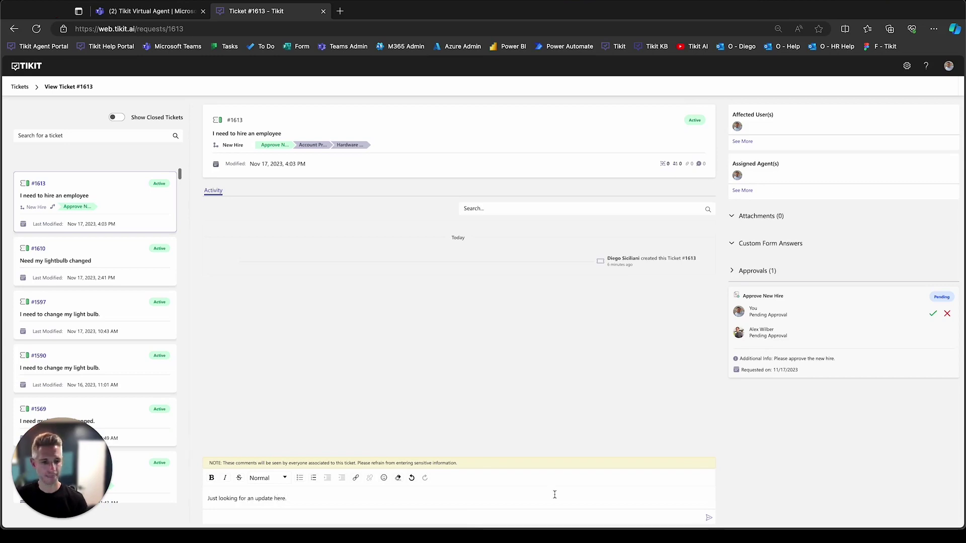
left_click(709, 516)
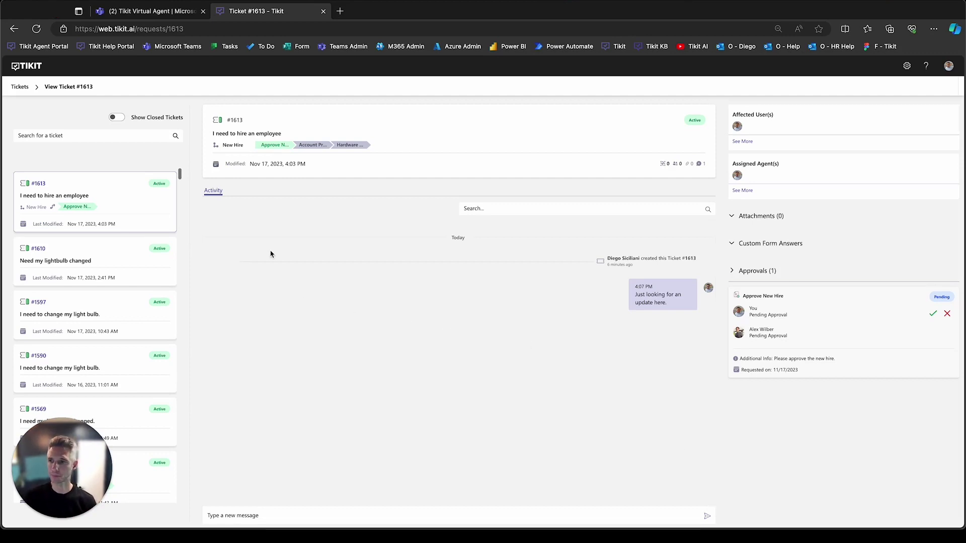
- Return to the ticket list and enter a new request reading "my printer is broken"
left_click(19, 87)
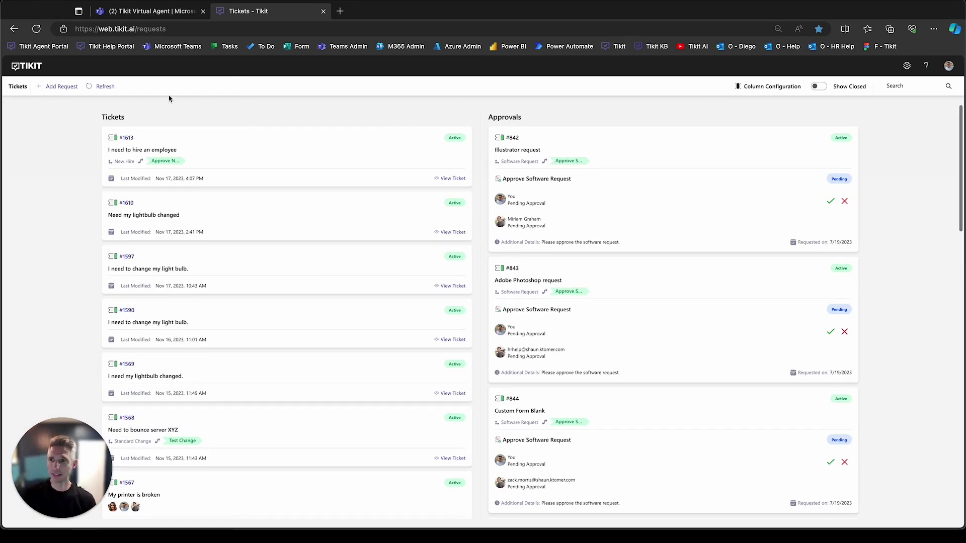
left_click(61, 88)
left_click(534, 280)
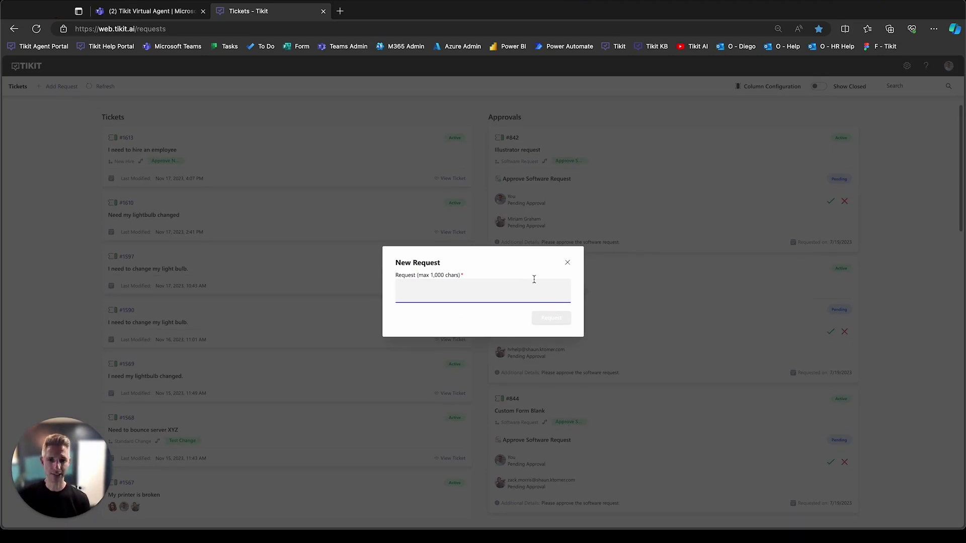
type("my")
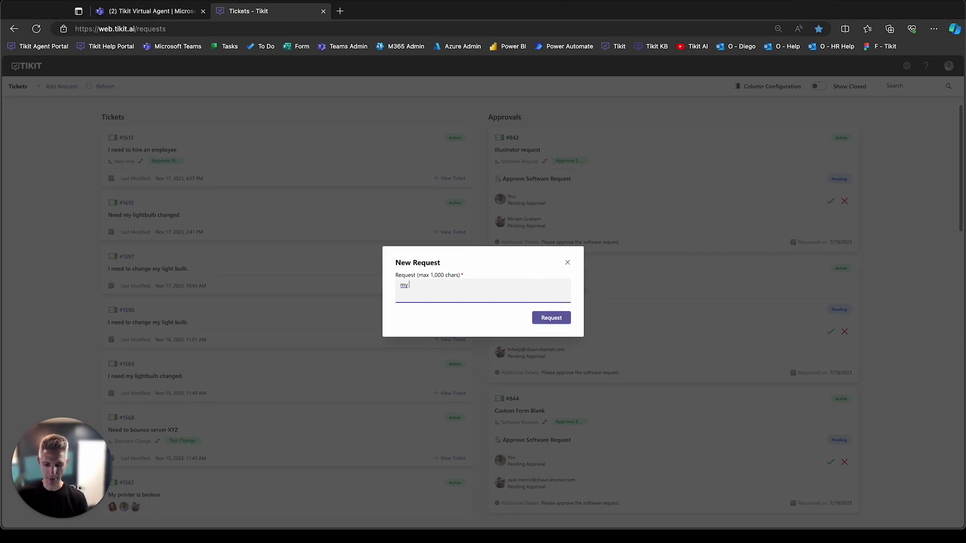
type(" printer is broken")
key("Return")
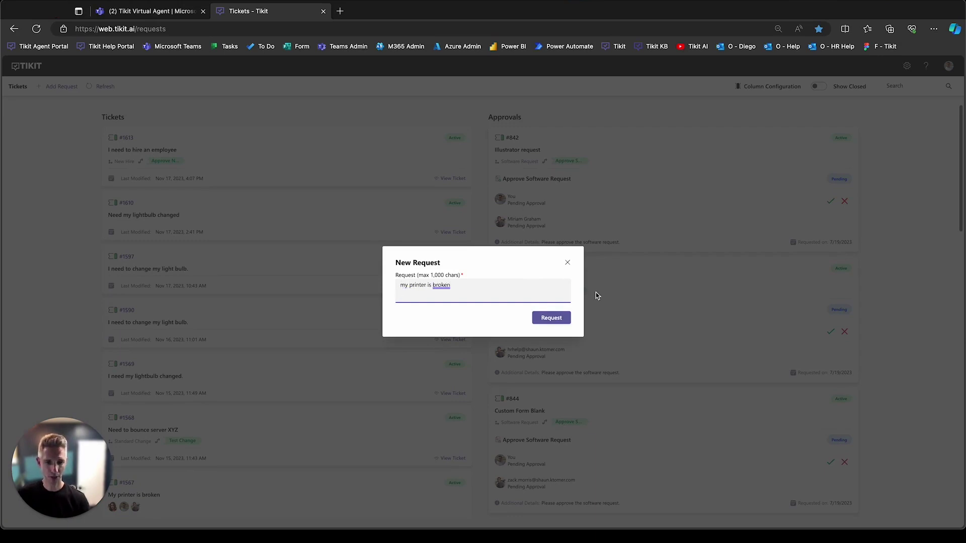
left_click(560, 320)
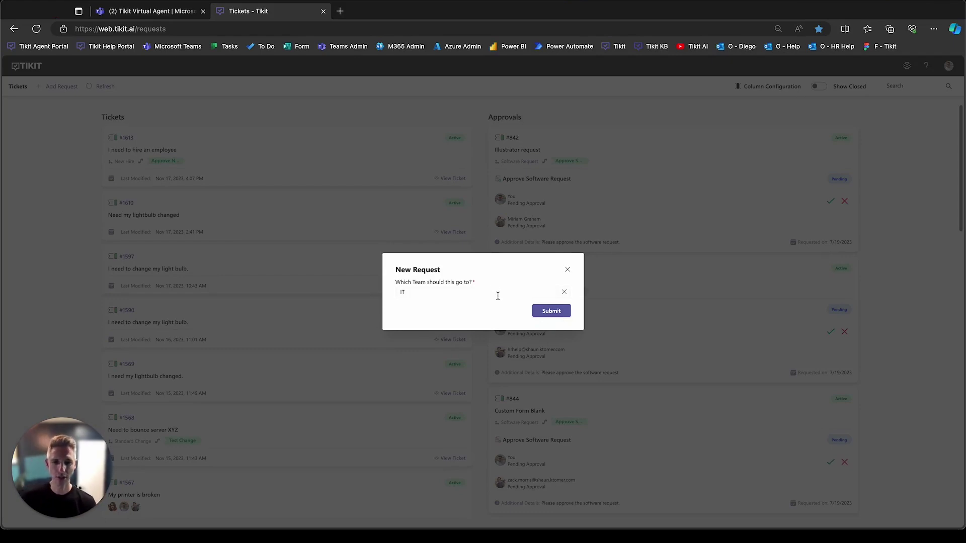
- Assign the printer request to the IT team and submit it
left_click(565, 295)
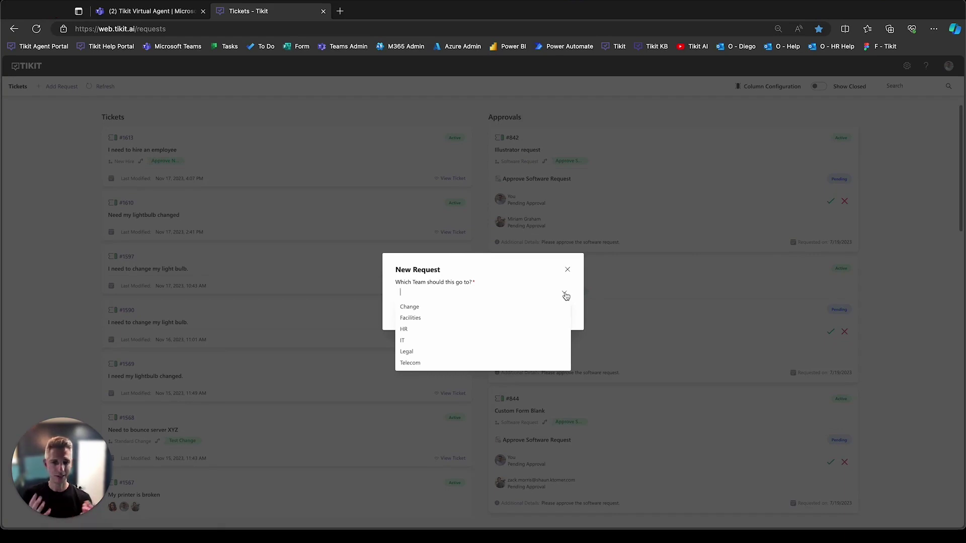
left_click(479, 340)
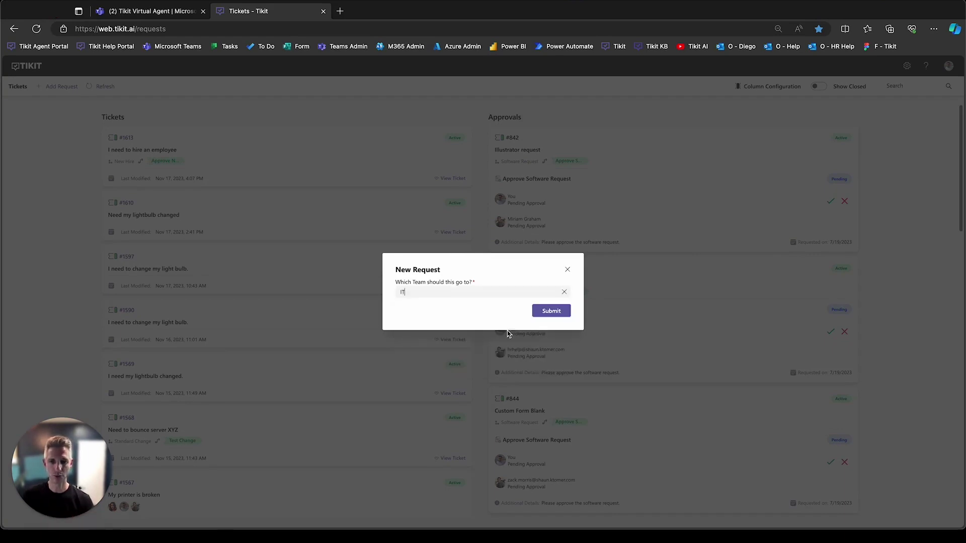
left_click(550, 309)
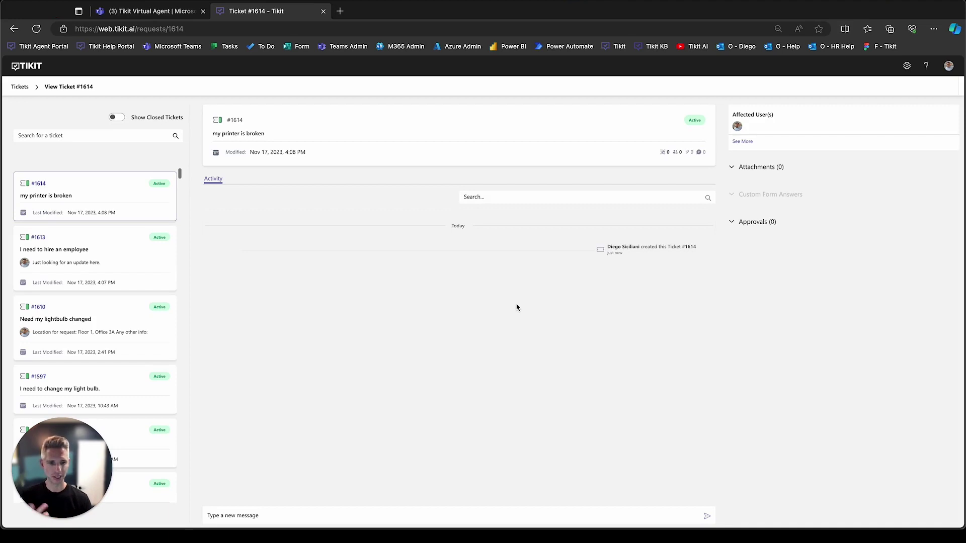
- From the ticket list, make a new request reading "I need the wifi password" and mark the suggested answer as helpful
left_click(23, 87)
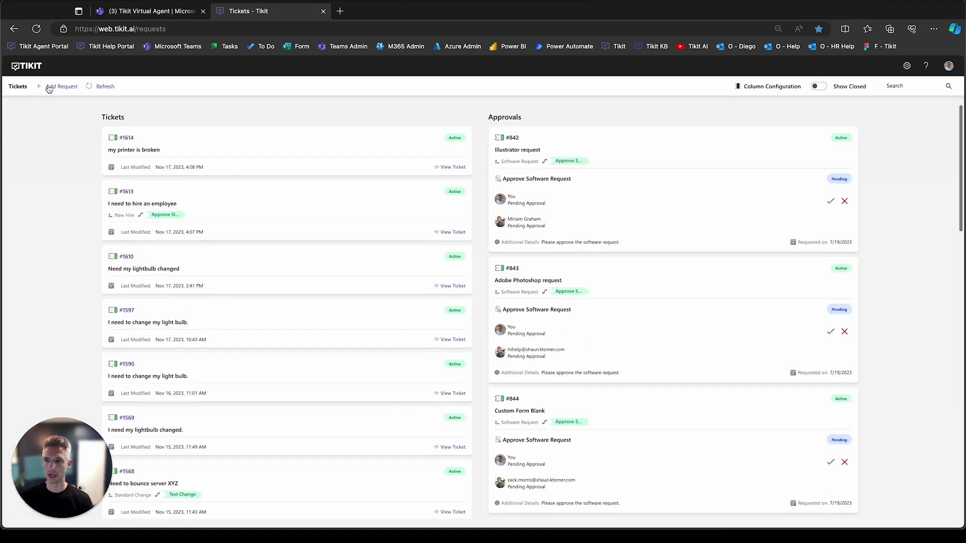
left_click(48, 87)
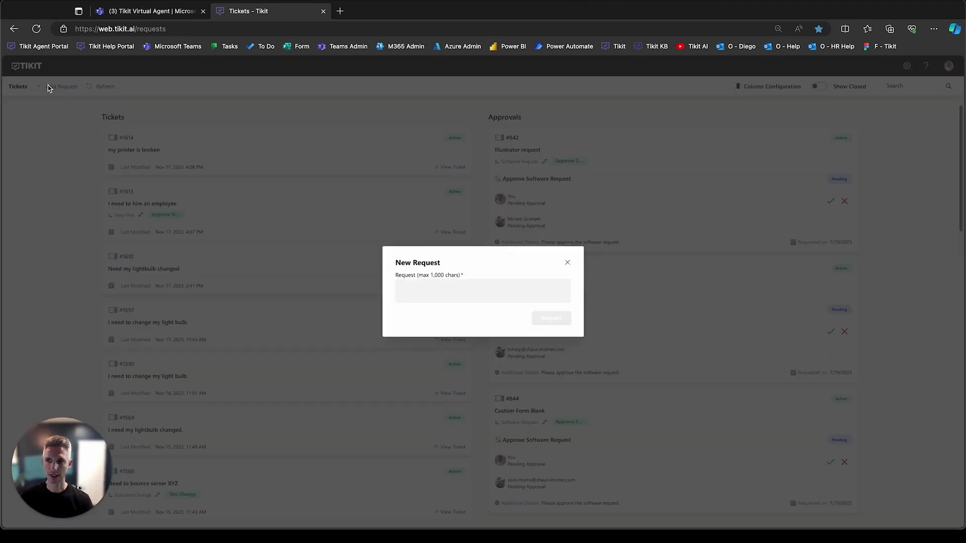
left_click(422, 284)
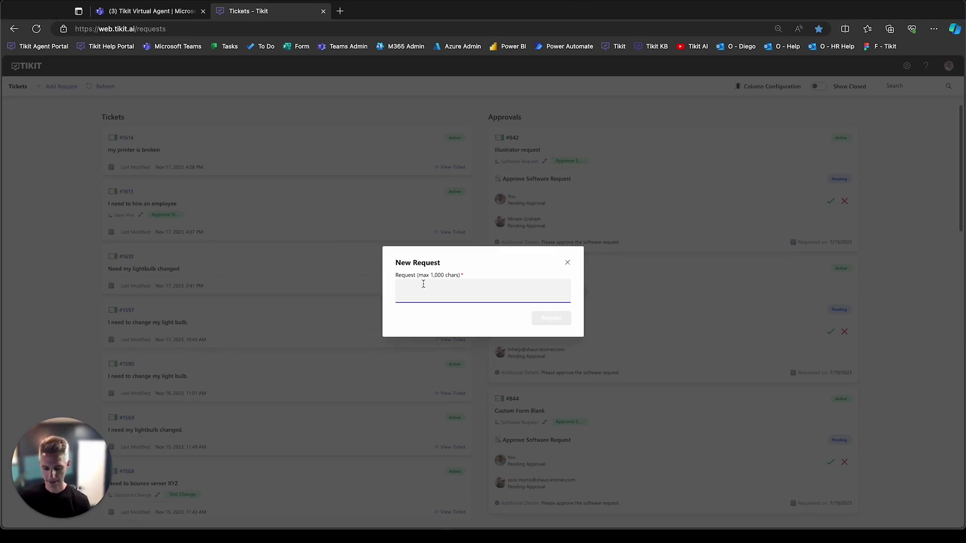
type("I need the wifi password")
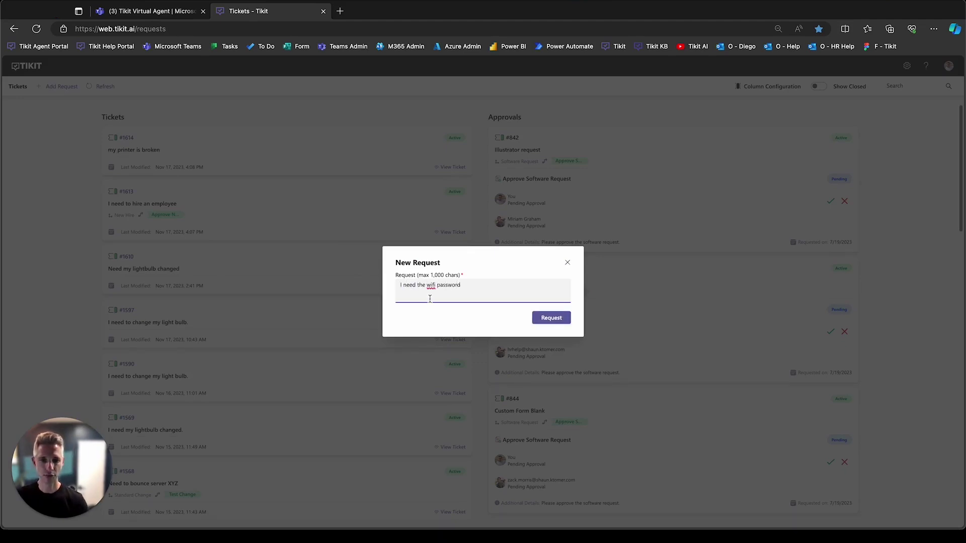
left_click(542, 319)
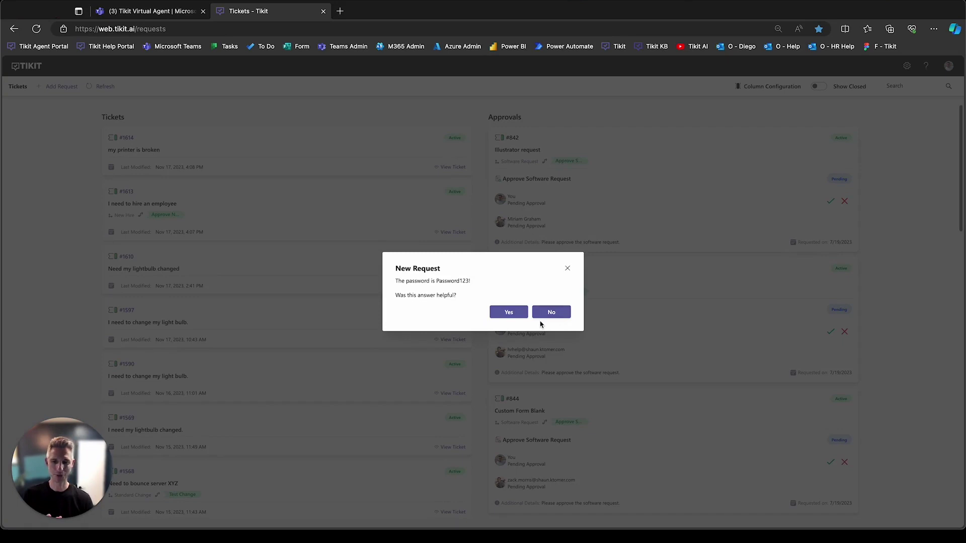
left_click(508, 312)
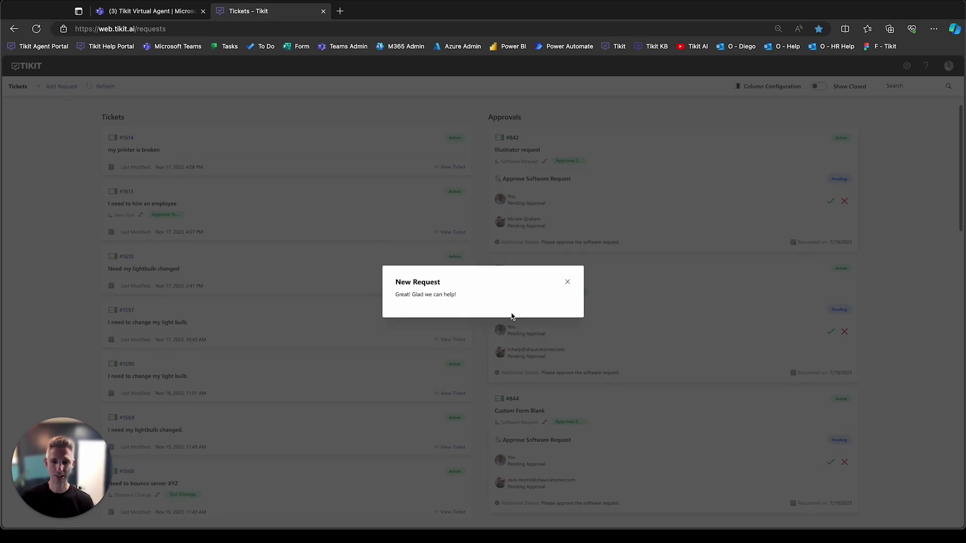
left_click(567, 282)
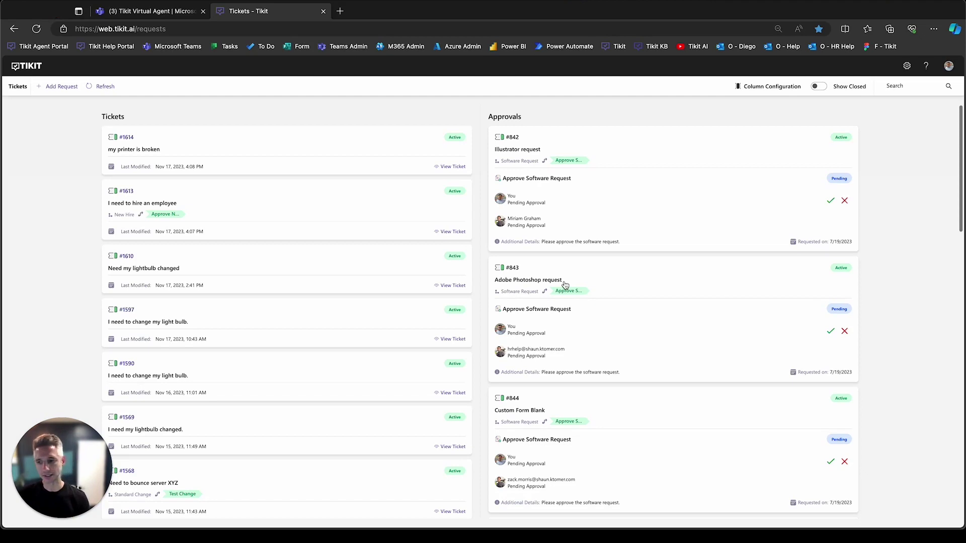
- Make another new request reading "I need adobe photoshop" to bring up its request form
left_click(71, 86)
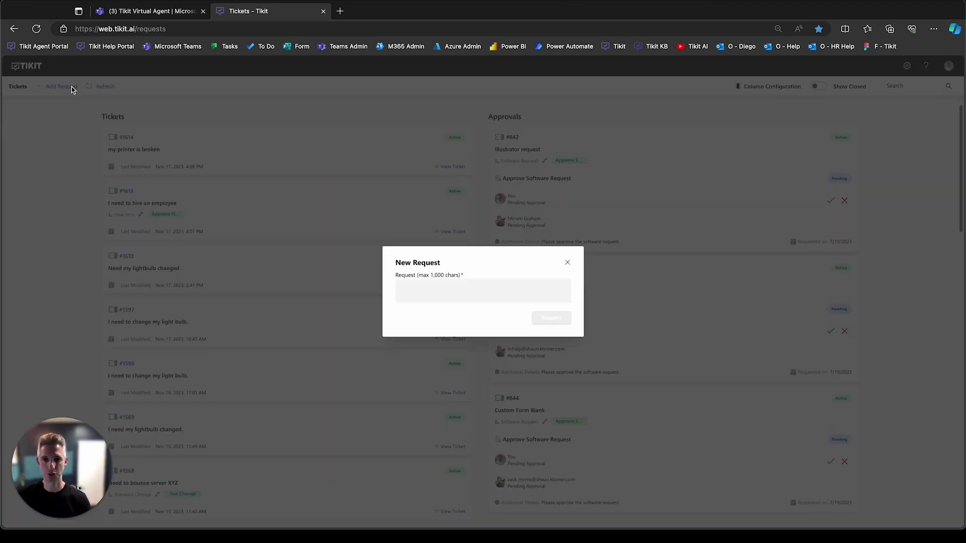
left_click(418, 284)
type("I nee")
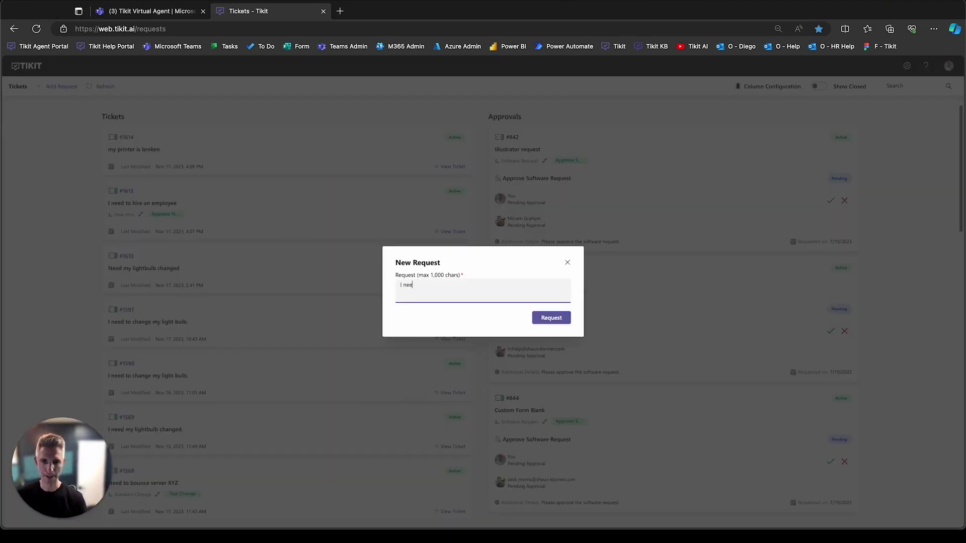
type("d adobe photoshop")
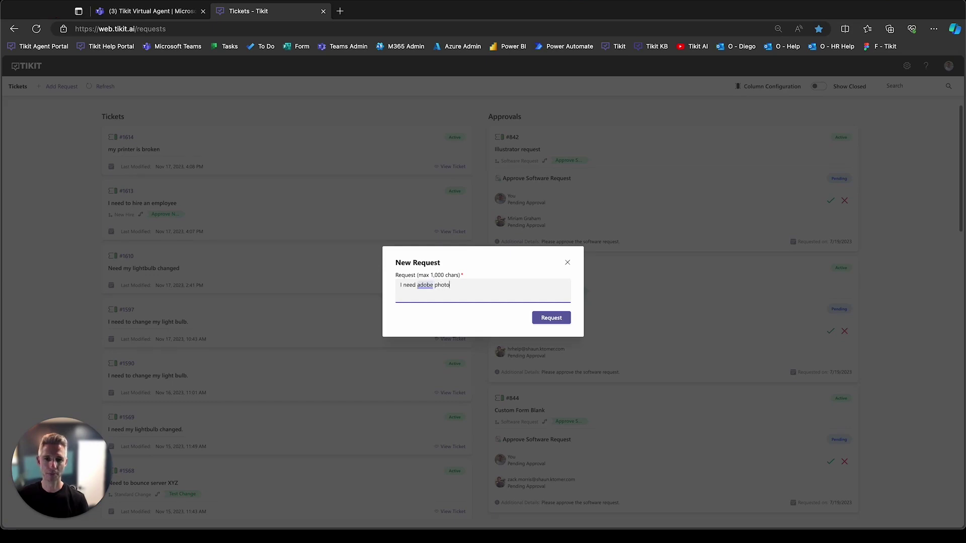
left_click(560, 319)
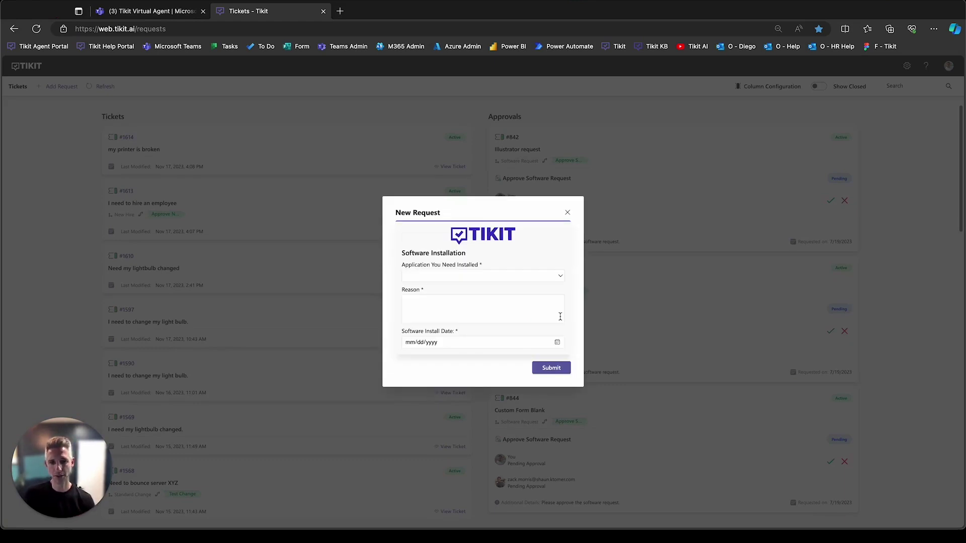
- Fill in the software installation form with Adobe Photoshop, reason "I need it to edit some pics" and install date 11/20/2023, and submit it
left_click(560, 276)
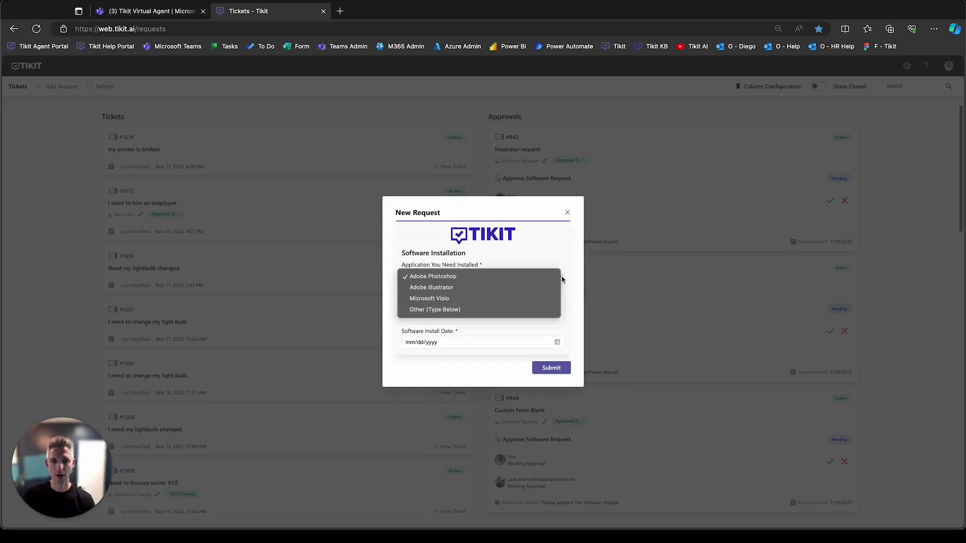
left_click(489, 279)
left_click(468, 302)
type("I need it to edit some pics")
left_click(557, 342)
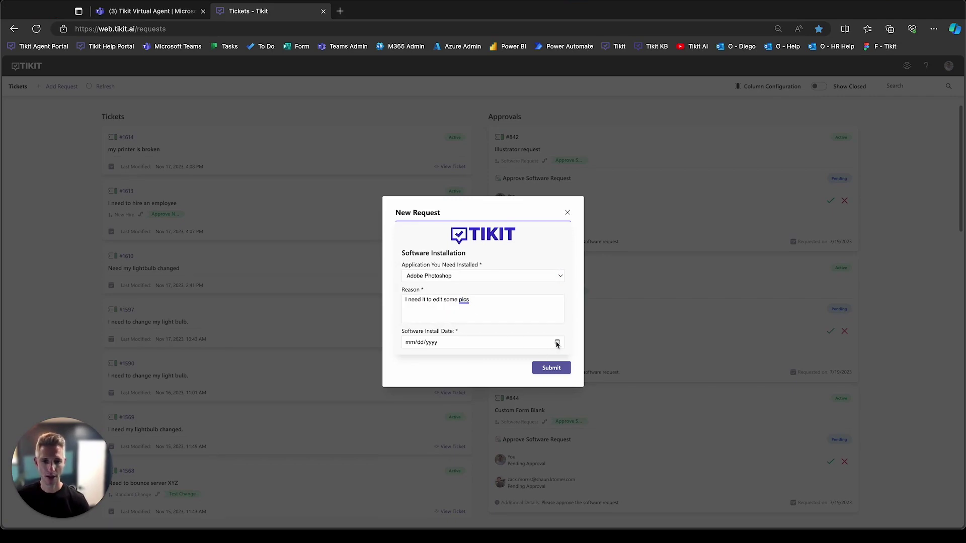
left_click(430, 421)
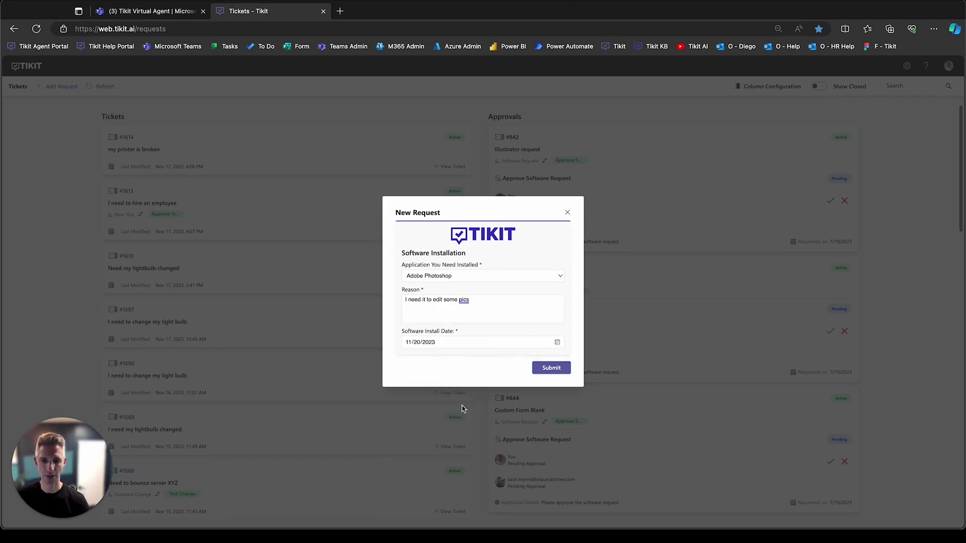
left_click(548, 368)
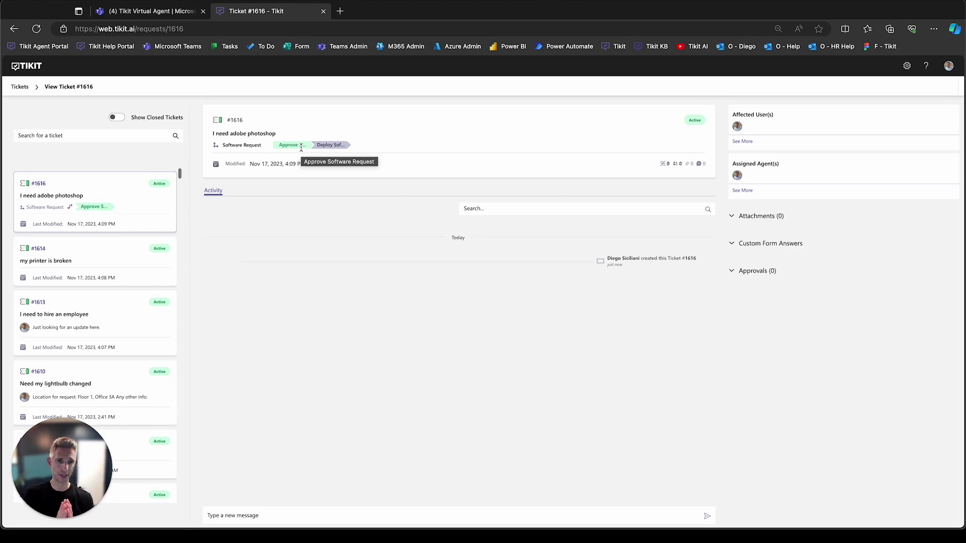
- Switch to the Tikit Virtual Agent in Microsoft Teams and open its list of requests
left_click(181, 15)
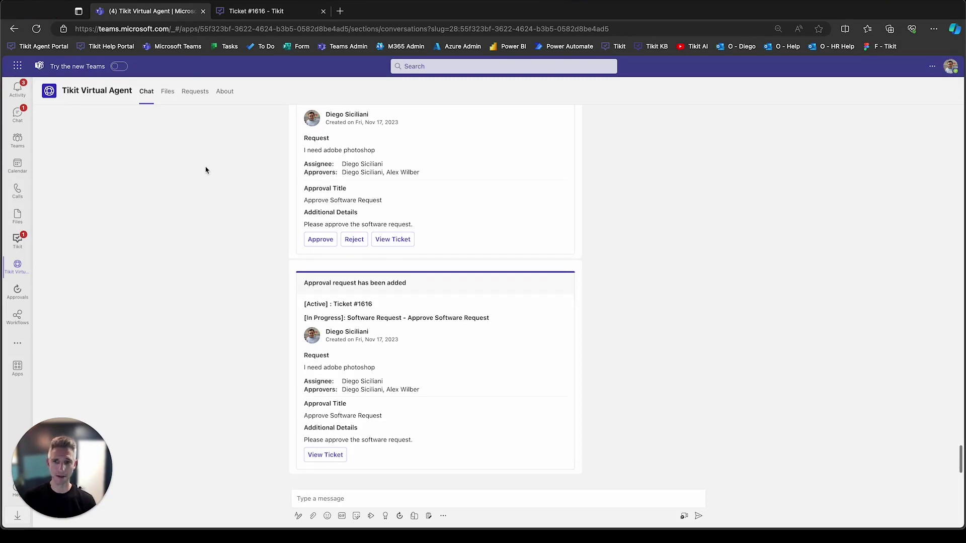
left_click(401, 502)
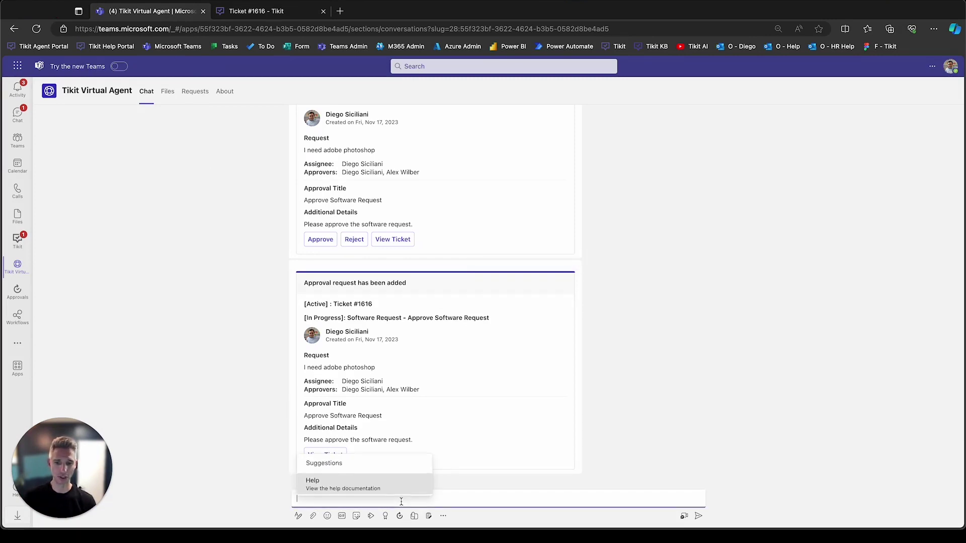
key("Escape")
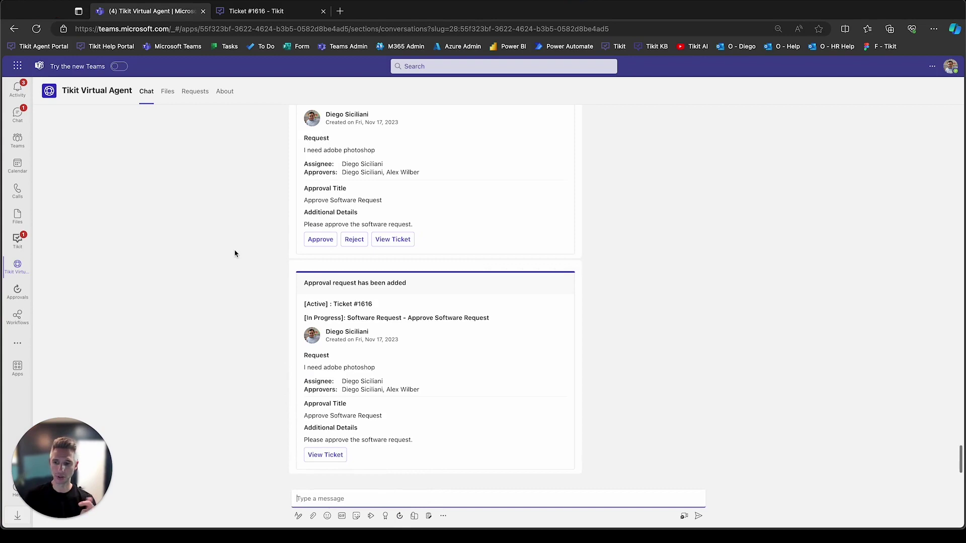
left_click(200, 93)
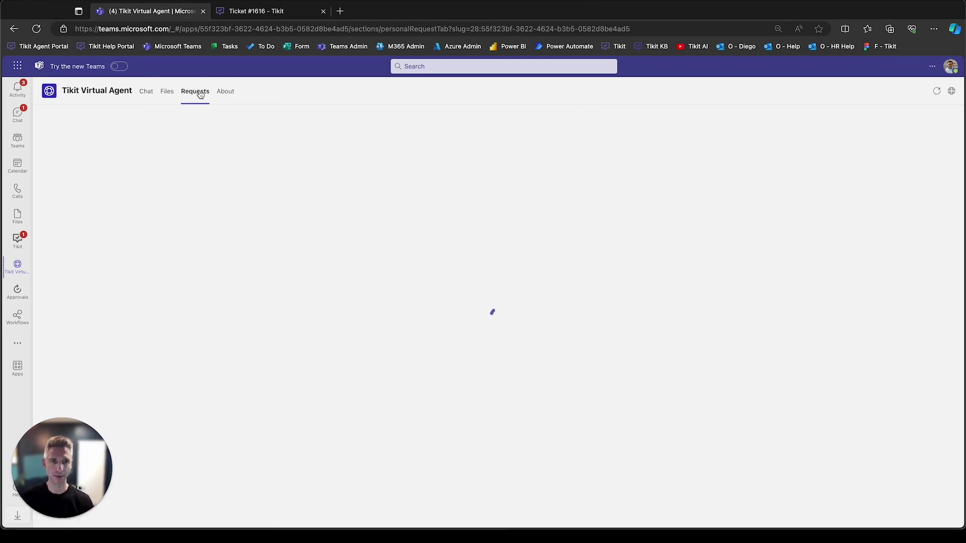